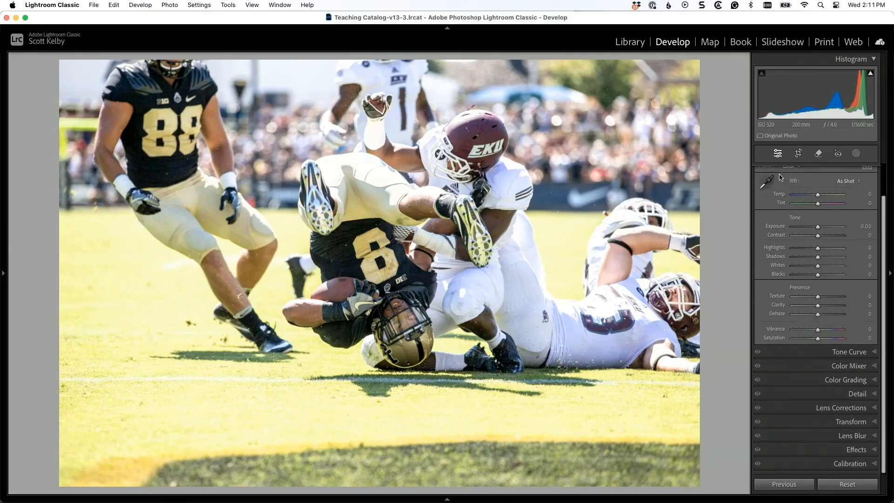
# Step: Crop the photo tightly around the tackle at the original aspect ratio, leaving only the legs of player 88 at the left edge
pyautogui.click(797, 154)
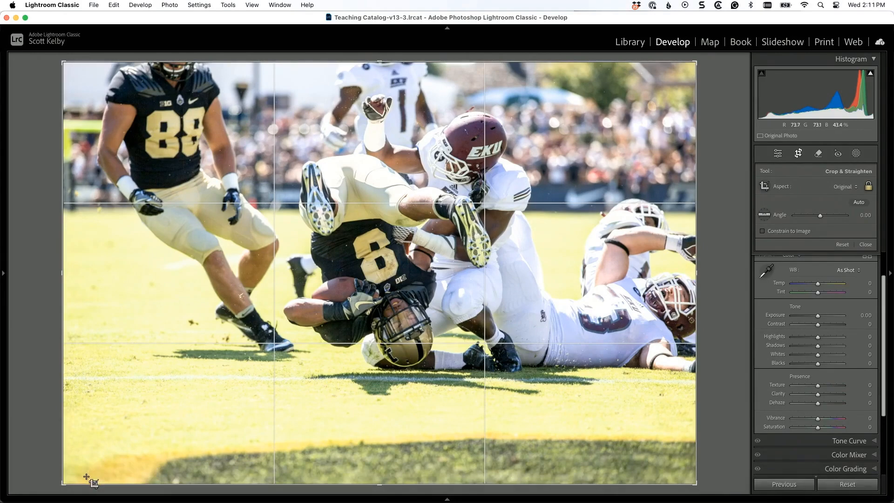
pyautogui.moveTo(68, 485); pyautogui.dragTo(98, 472)
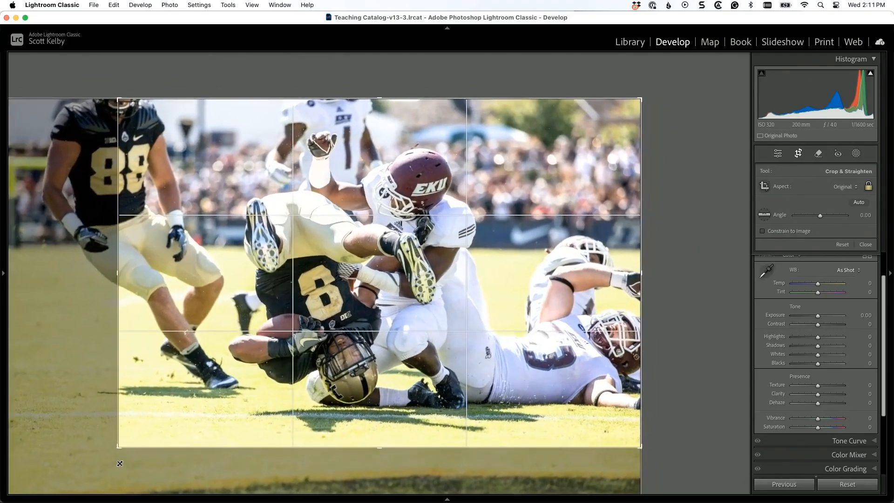
pyautogui.moveTo(123, 102); pyautogui.dragTo(145, 124)
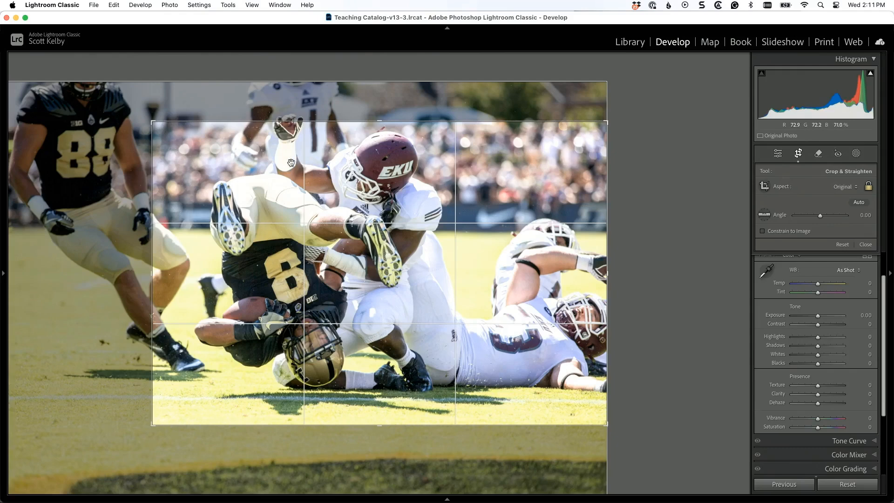
pyautogui.moveTo(300, 144); pyautogui.dragTo(299, 154)
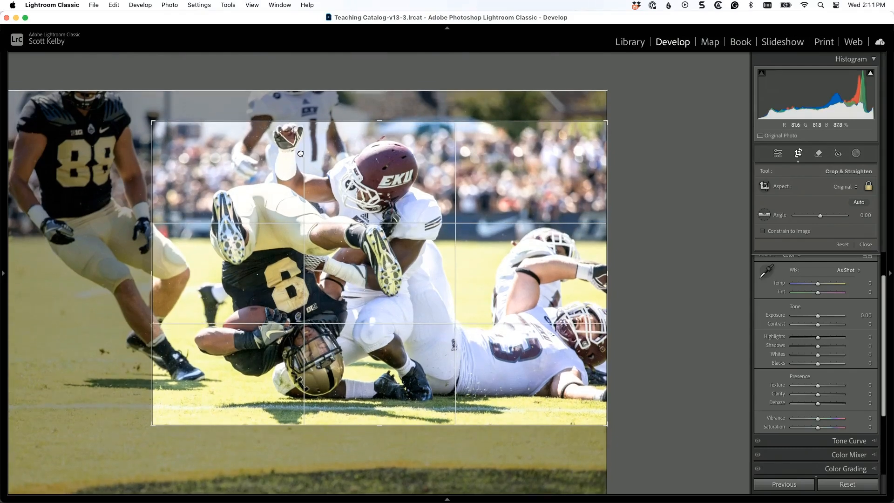
pyautogui.moveTo(152, 122); pyautogui.dragTo(150, 122)
pyautogui.press('Return')
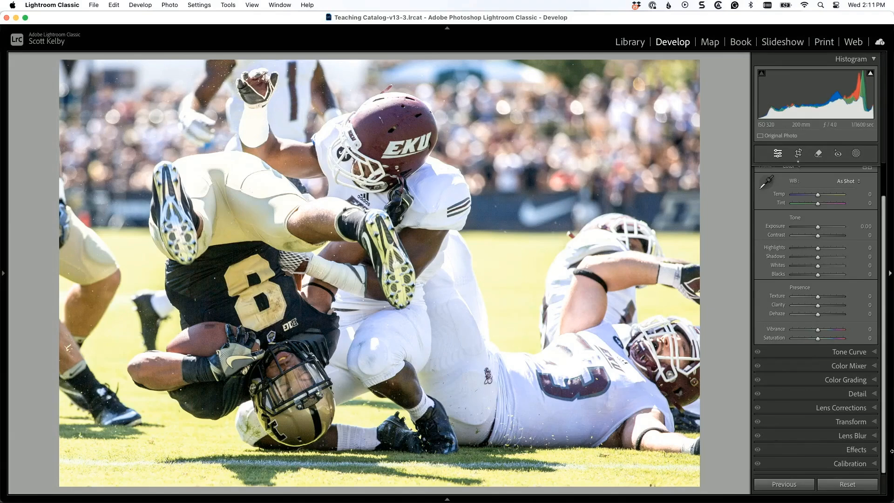
# Step: Straighten the photo with a Transform rotation of −0.6 and constrain the crop
pyautogui.click(858, 419)
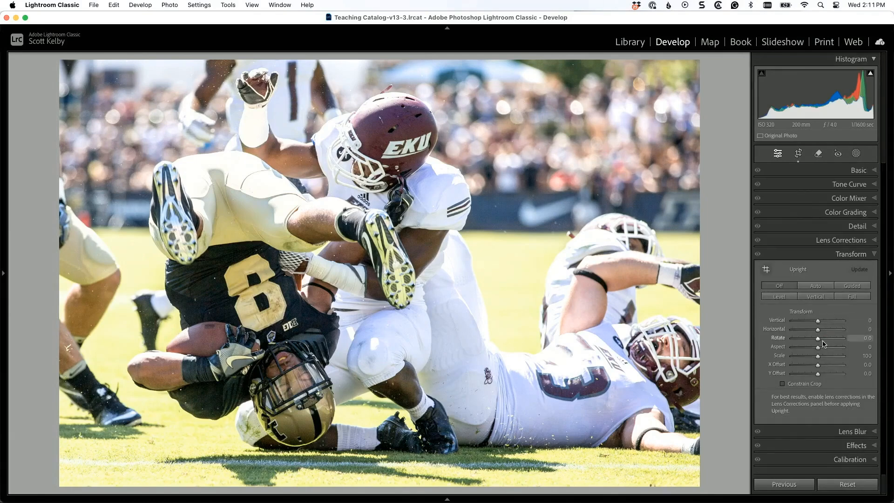
pyautogui.moveTo(819, 342); pyautogui.dragTo(817, 343)
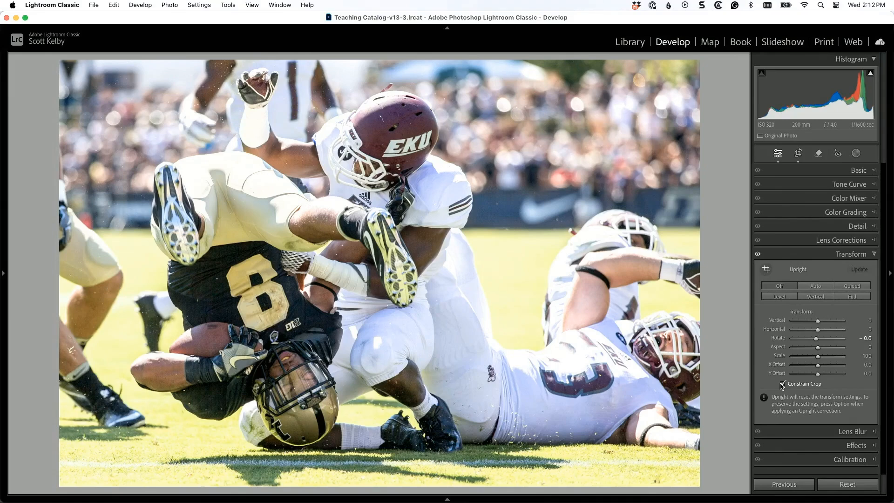
# Step: Create a background mask, hide its overlay and lower its exposure to −1.44
pyautogui.click(855, 153)
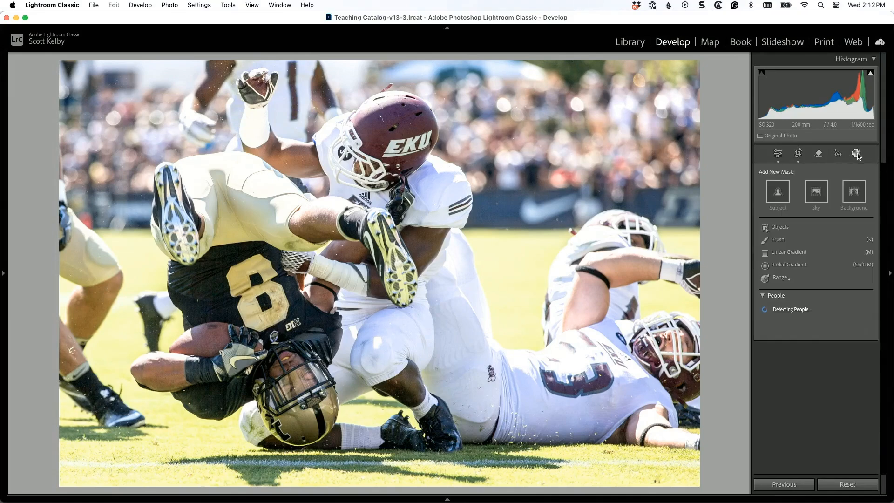
pyautogui.click(854, 192)
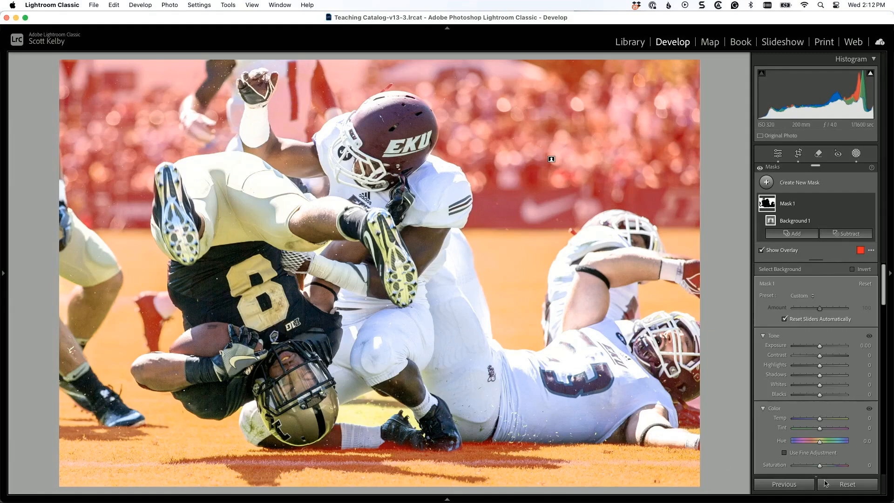
pyautogui.press('o')
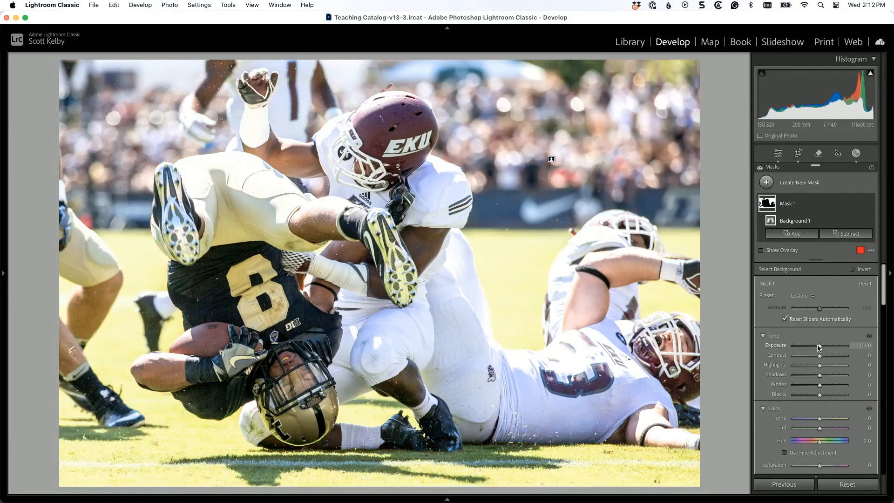
pyautogui.moveTo(819, 346); pyautogui.dragTo(810, 347)
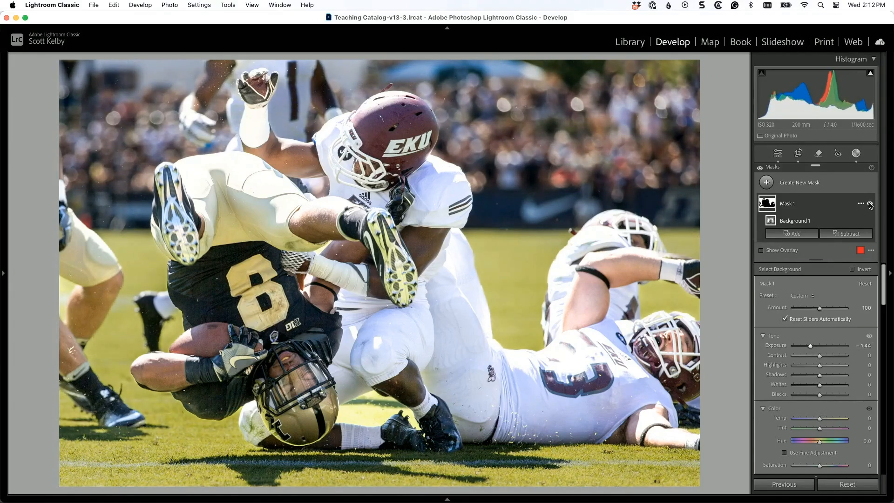
# Step: Compare the photo with and without the background mask and set the mask's exposure to −1.19
pyautogui.click(869, 204)
pyautogui.click(869, 205)
pyautogui.click(869, 205)
pyautogui.click(869, 205)
pyautogui.click(870, 205)
pyautogui.click(869, 205)
pyautogui.click(869, 205)
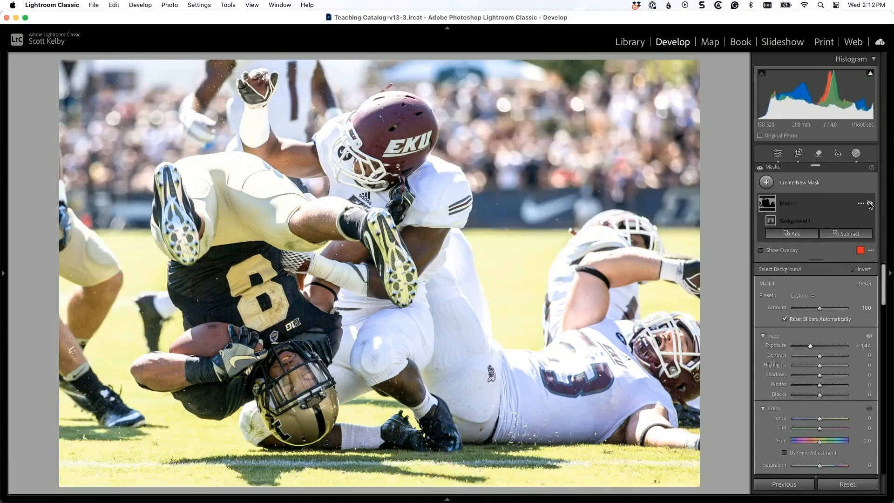
pyautogui.click(869, 205)
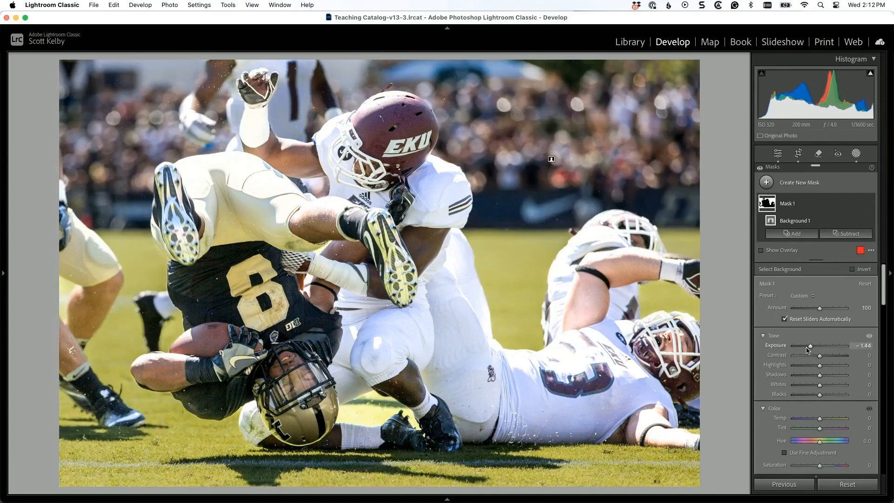
pyautogui.moveTo(809, 349); pyautogui.dragTo(811, 348)
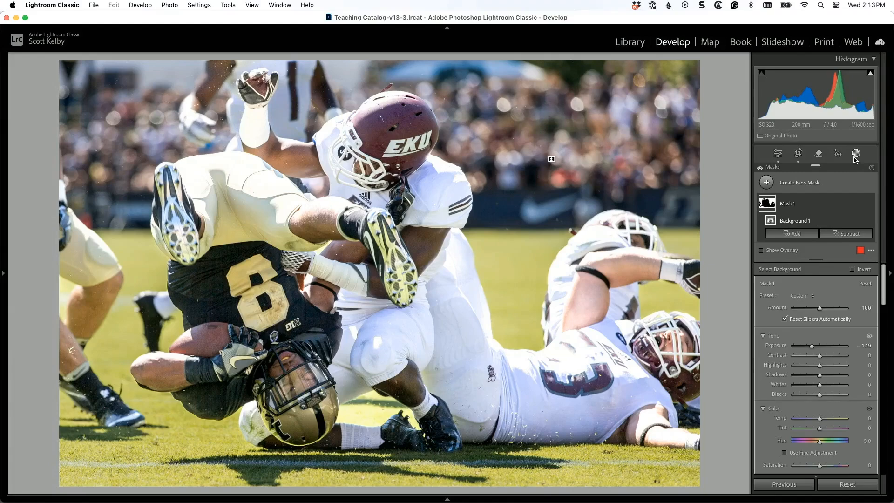
# Step: Paint a new brush mask over the upside-down player 8 with shadows at 27 and exposure at 0.50
pyautogui.click(766, 189)
pyautogui.click(795, 266)
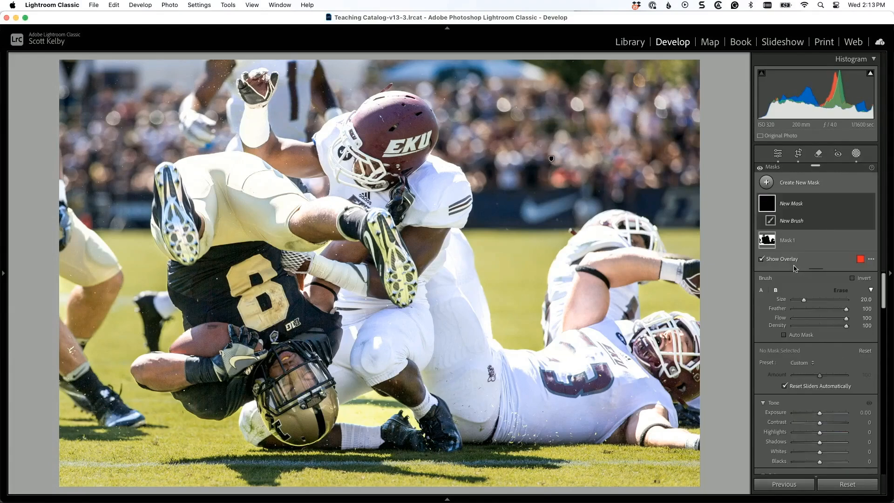
pyautogui.scroll(-3, 828, 397)
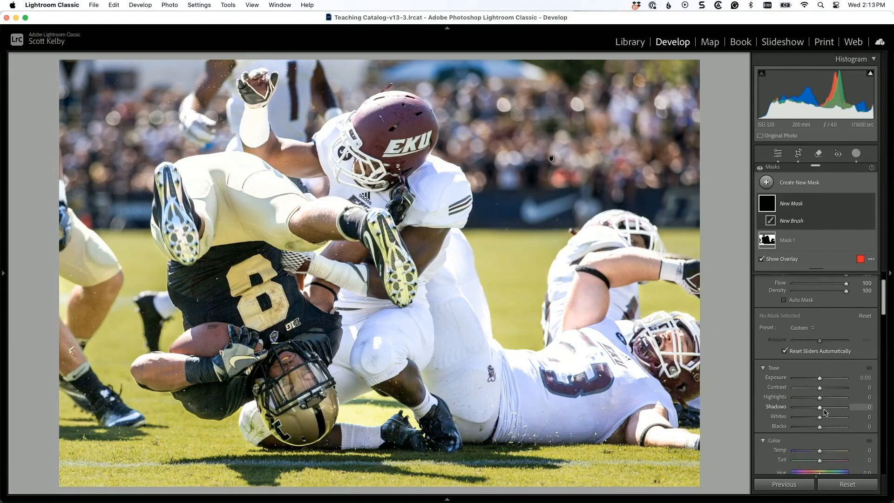
pyautogui.moveTo(823, 412); pyautogui.dragTo(829, 410)
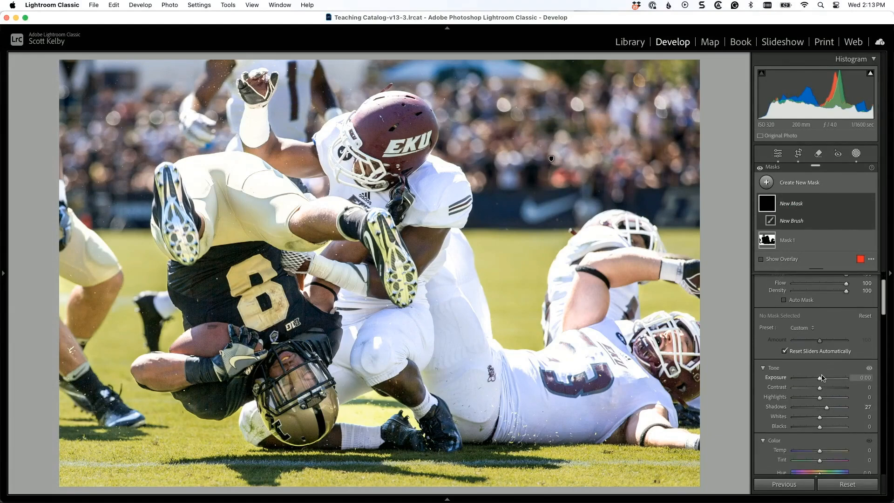
pyautogui.moveTo(822, 378); pyautogui.dragTo(825, 378)
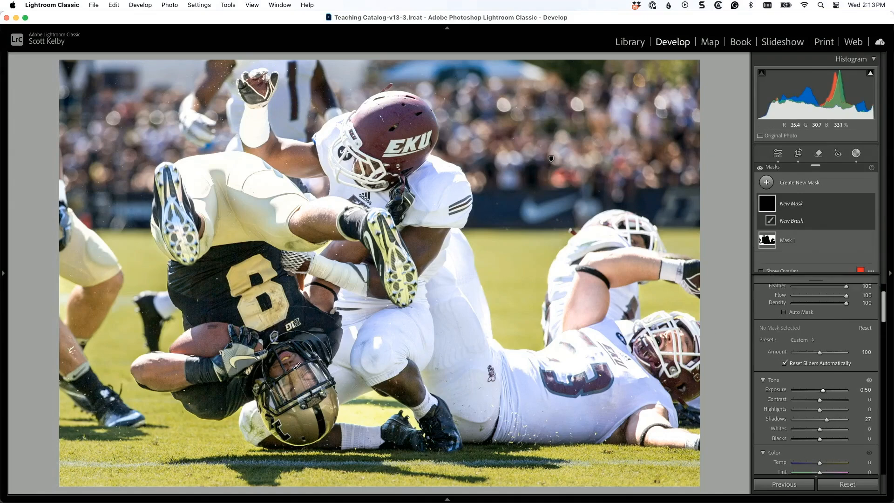
pyautogui.moveTo(280, 366)
pyautogui.mouseDown()
pyautogui.moveTo(242, 337)
pyautogui.moveTo(228, 349)
pyautogui.moveTo(224, 276)
pyautogui.moveTo(246, 274)
pyautogui.moveTo(302, 343)
pyautogui.moveTo(295, 333)
pyautogui.moveTo(223, 376)
pyautogui.moveTo(242, 347)
pyautogui.moveTo(241, 294)
pyautogui.mouseUp()
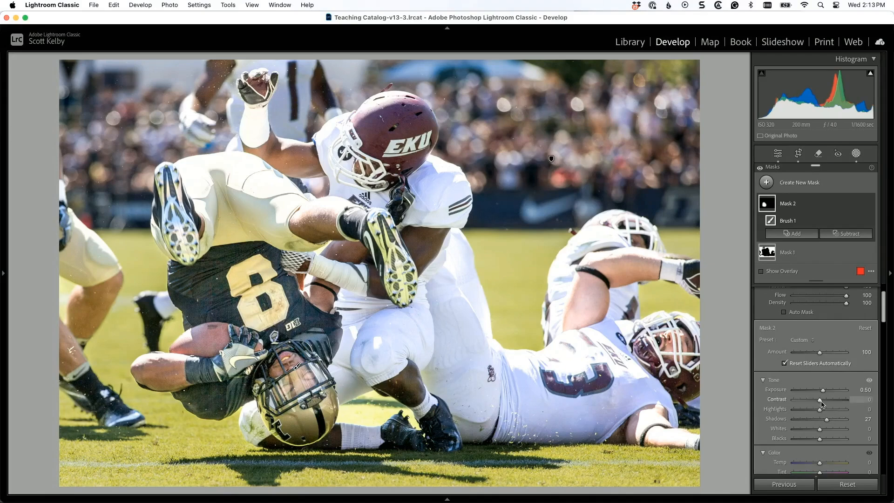
# Step: Raise the brush mask's contrast to 35, compare the photo with and without the mask, and increase the contrast further
pyautogui.moveTo(820, 401); pyautogui.dragTo(830, 401)
pyautogui.click(869, 204)
pyautogui.click(869, 203)
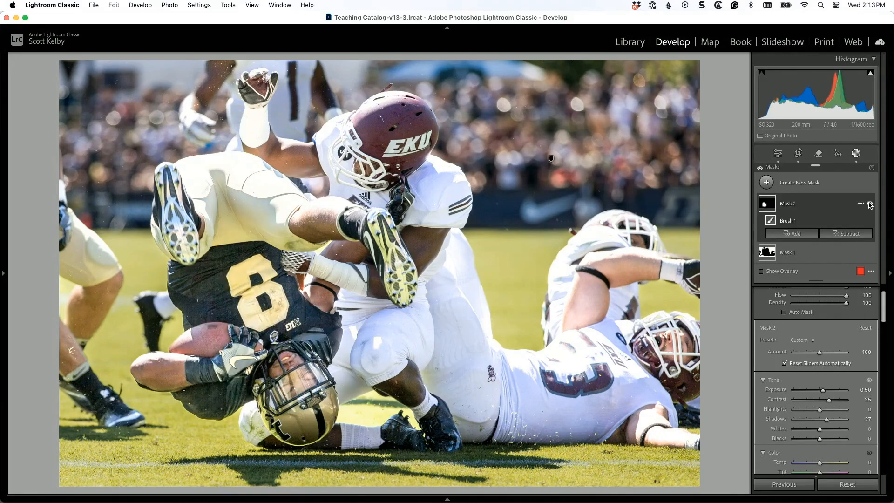
pyautogui.click(869, 204)
pyautogui.click(870, 205)
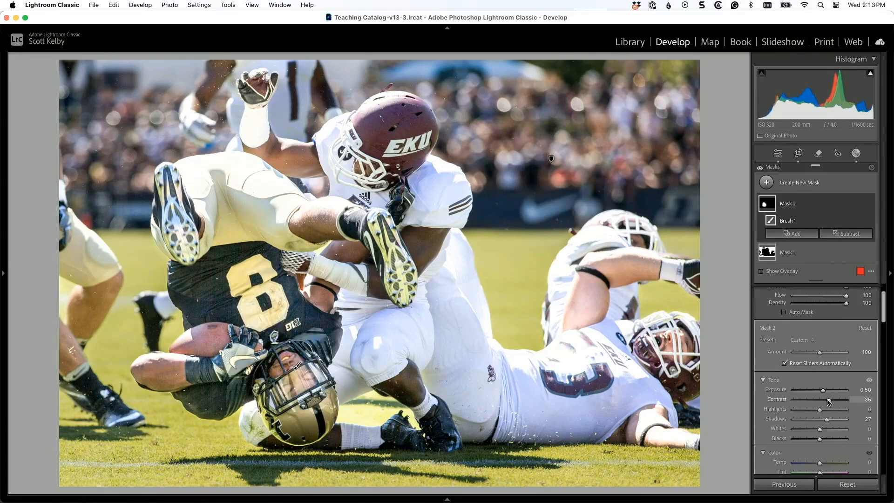
pyautogui.moveTo(828, 401); pyautogui.dragTo(833, 402)
# Step: Add a post-crop vignette with an amount of −14 and compare the photo with and without it
pyautogui.click(777, 153)
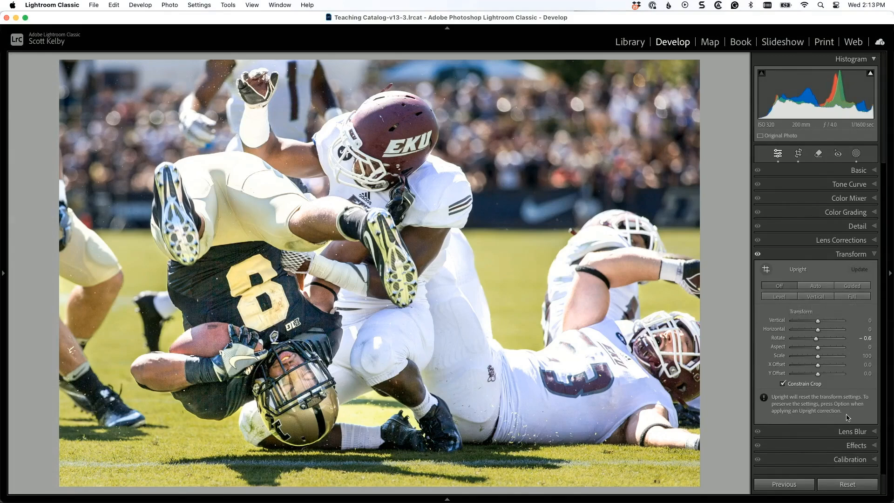
pyautogui.click(852, 445)
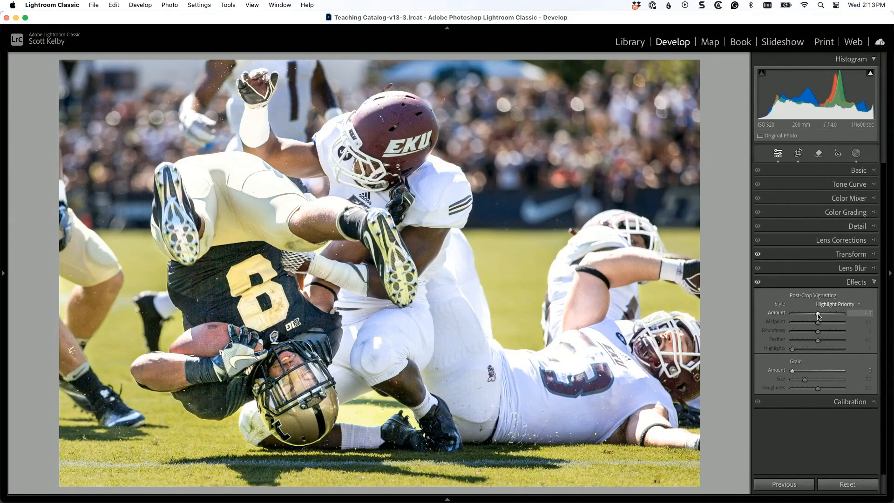
pyautogui.moveTo(818, 312); pyautogui.dragTo(815, 316)
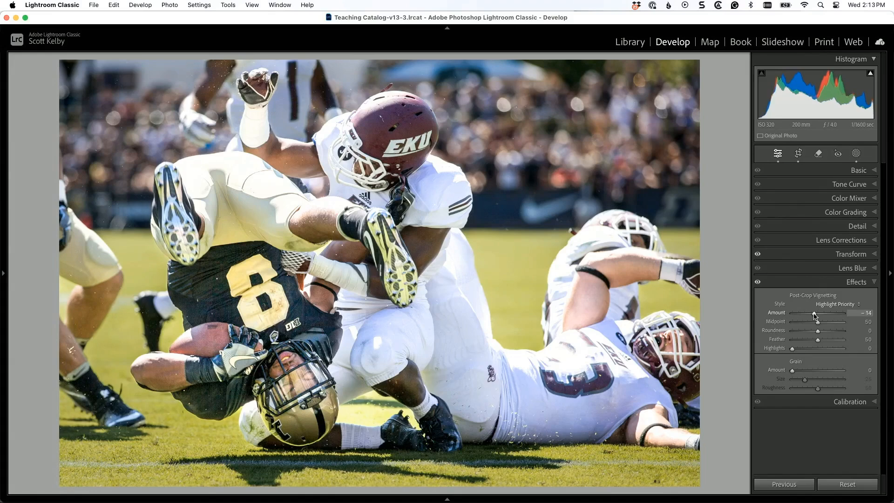
pyautogui.click(758, 282)
pyautogui.click(758, 282)
pyautogui.click(758, 283)
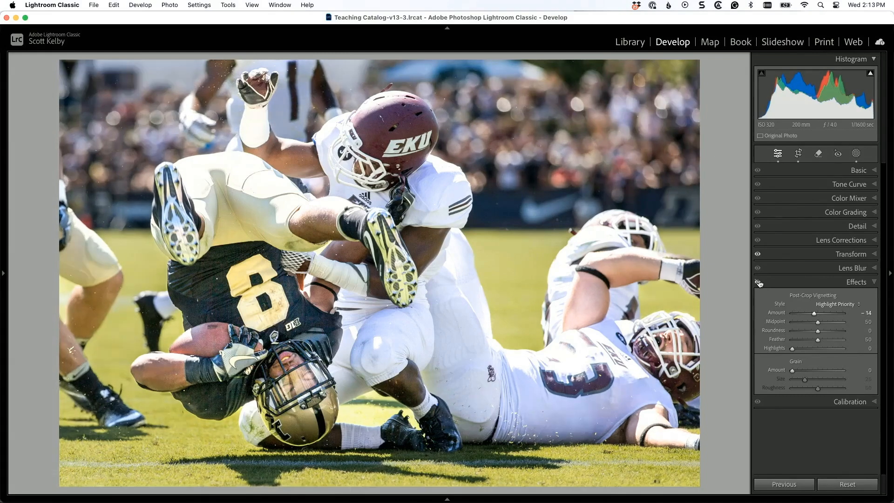
pyautogui.click(758, 283)
pyautogui.click(758, 282)
pyautogui.click(758, 283)
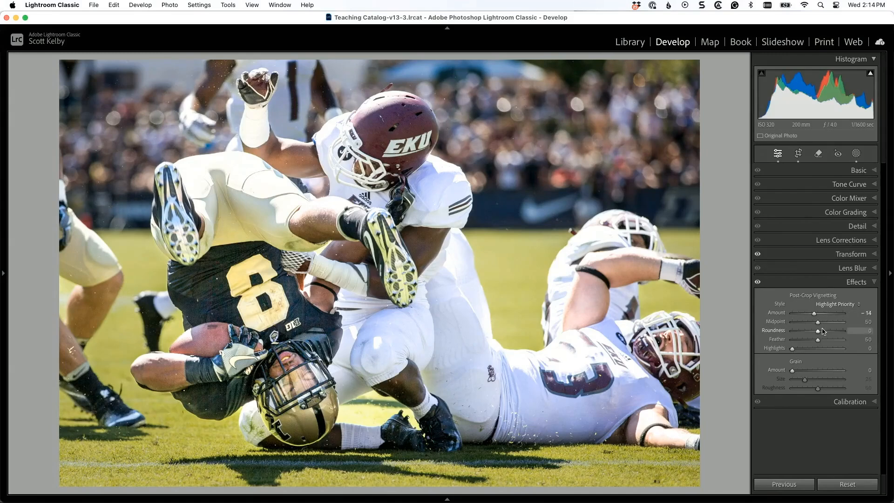
# Step: Set the whole photo's texture to +47 and clarity to +17
pyautogui.click(858, 170)
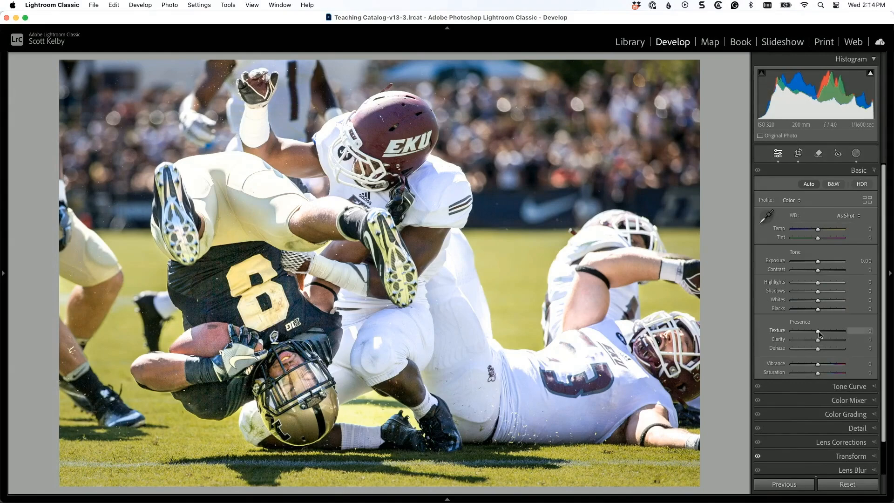
pyautogui.moveTo(818, 331); pyautogui.dragTo(830, 333)
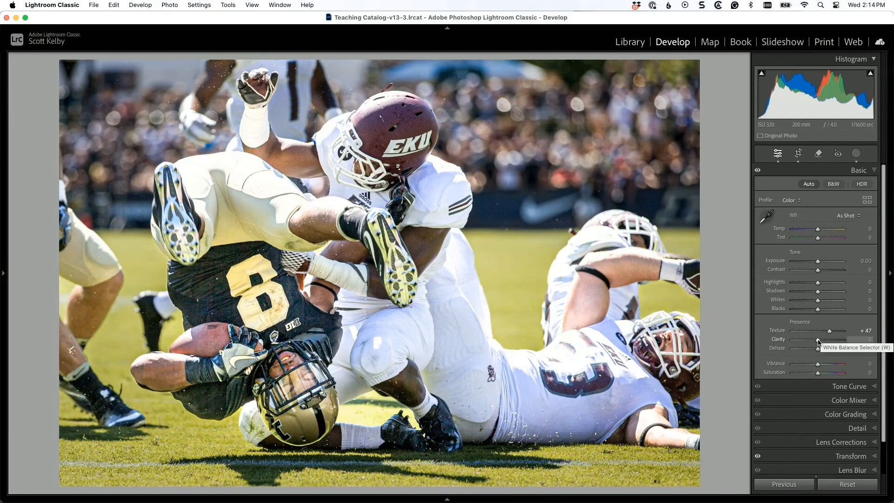
pyautogui.moveTo(819, 339); pyautogui.dragTo(822, 341)
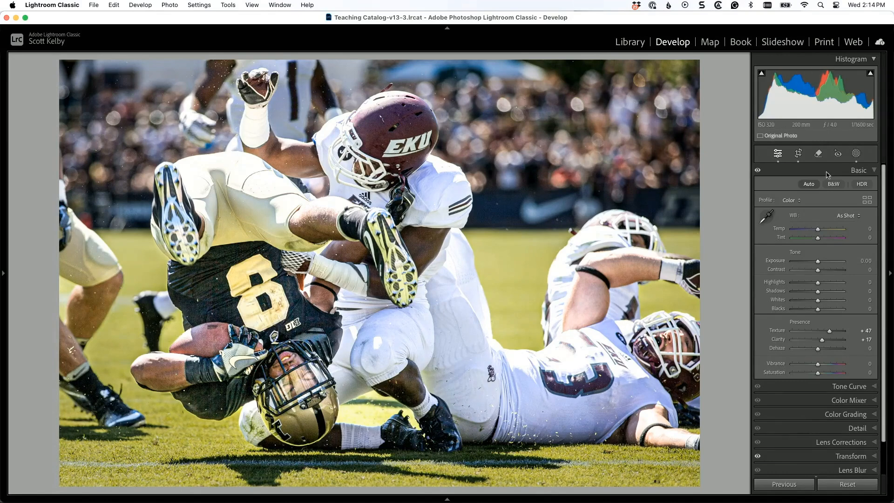
# Step: Try to remove the partial player at the photo's left edge with Generative AI by brushing over the legs and shadow
pyautogui.click(817, 153)
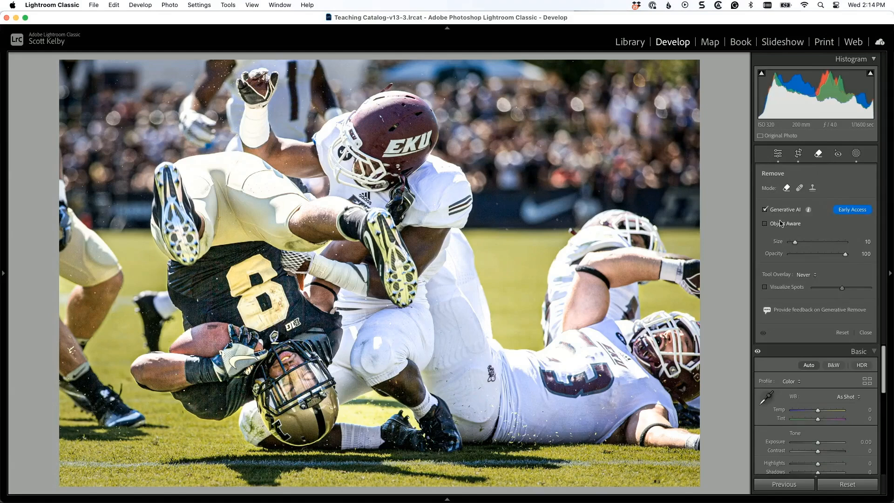
pyautogui.moveTo(63, 177)
pyautogui.mouseDown()
pyautogui.moveTo(70, 224)
pyautogui.moveTo(110, 249)
pyautogui.moveTo(122, 274)
pyautogui.moveTo(106, 305)
pyautogui.moveTo(126, 272)
pyautogui.moveTo(82, 355)
pyautogui.moveTo(133, 416)
pyautogui.moveTo(167, 433)
pyautogui.moveTo(65, 446)
pyautogui.moveTo(61, 418)
pyautogui.moveTo(92, 423)
pyautogui.moveTo(63, 384)
pyautogui.moveTo(115, 421)
pyautogui.moveTo(99, 426)
pyautogui.mouseUp()
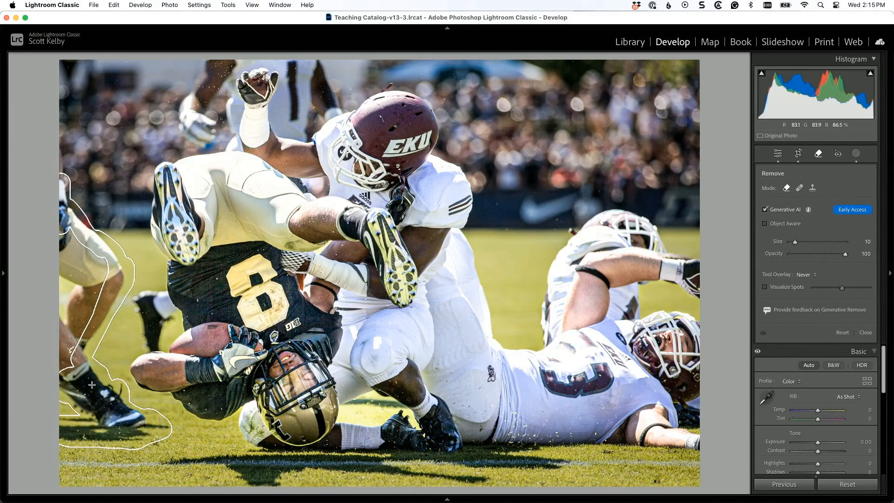
pyautogui.moveTo(92, 385)
pyautogui.mouseDown()
pyautogui.moveTo(65, 361)
pyautogui.moveTo(58, 312)
pyautogui.moveTo(82, 290)
pyautogui.moveTo(60, 277)
pyautogui.moveTo(67, 226)
pyautogui.moveTo(105, 265)
pyautogui.moveTo(76, 346)
pyautogui.mouseUp()
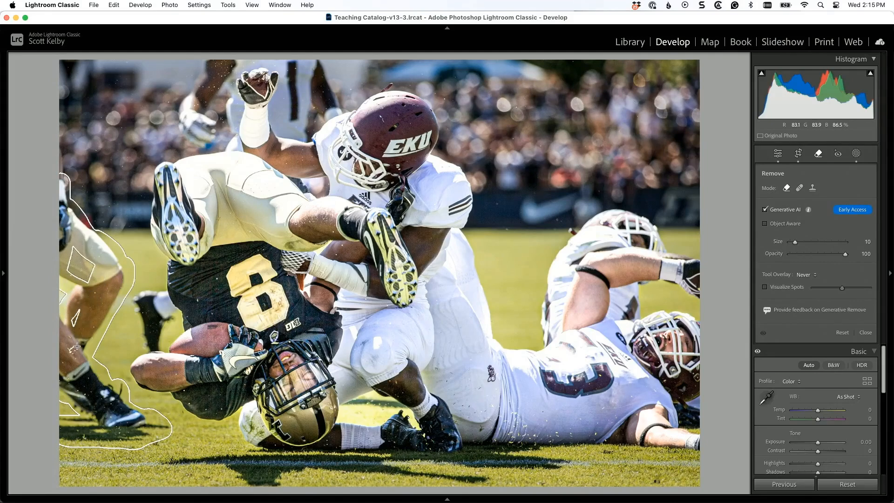
pyautogui.moveTo(87, 287)
pyautogui.mouseDown()
pyautogui.moveTo(69, 256)
pyautogui.moveTo(87, 261)
pyautogui.moveTo(91, 274)
pyautogui.moveTo(71, 253)
pyautogui.mouseUp()
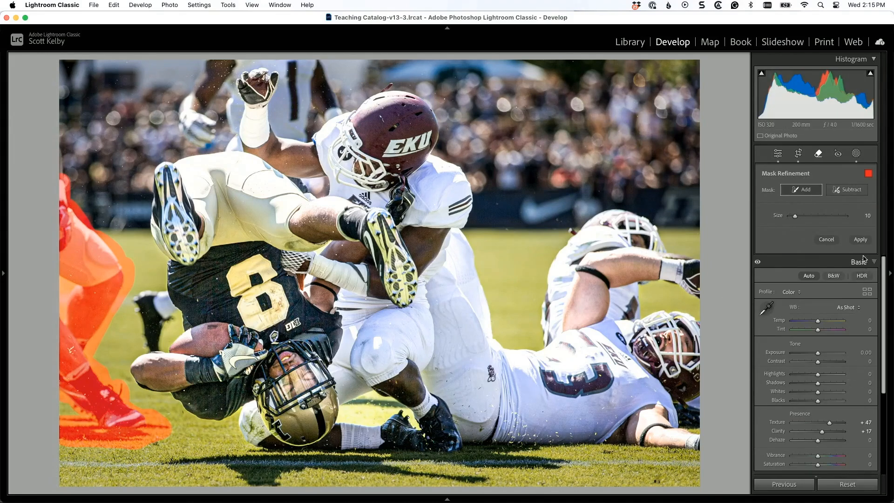
pyautogui.click(860, 241)
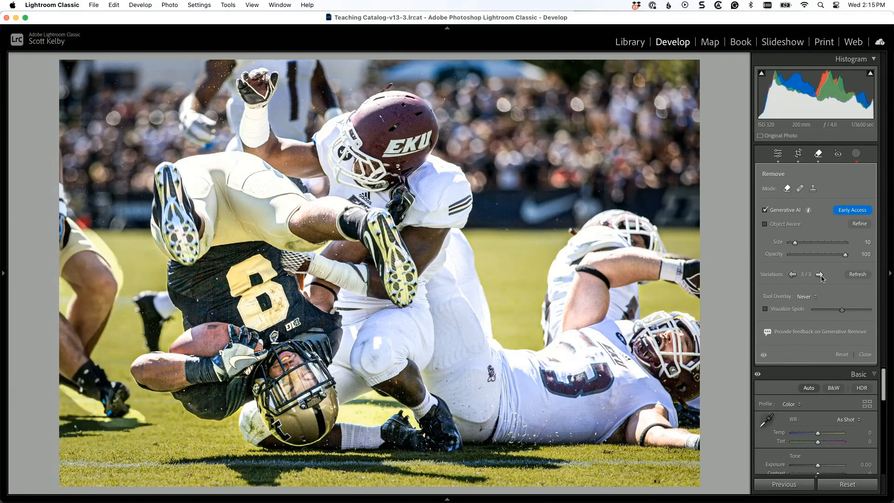
# Step: Browse the generated removal variations and reset the Remove edit
pyautogui.click(793, 275)
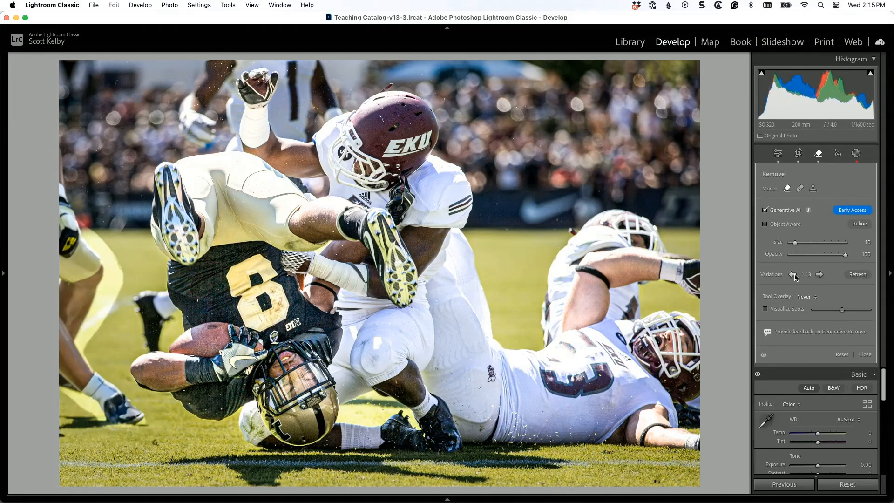
pyautogui.click(793, 275)
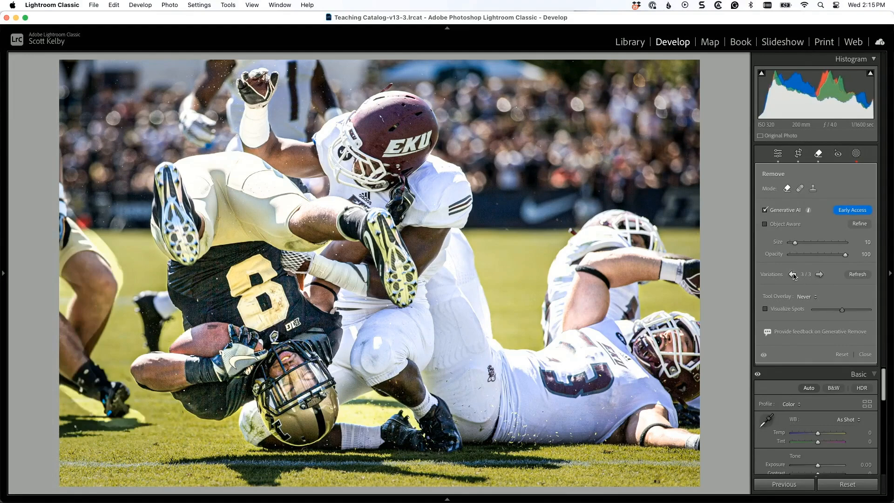
pyautogui.click(793, 274)
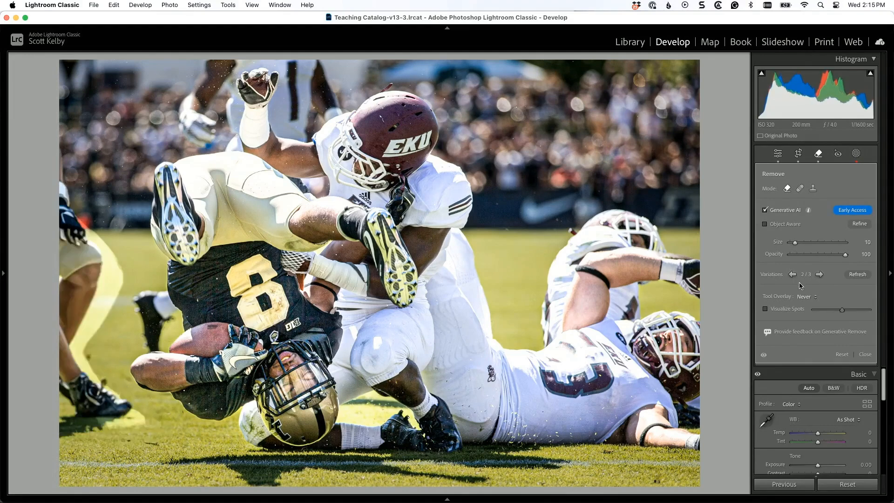
pyautogui.click(841, 355)
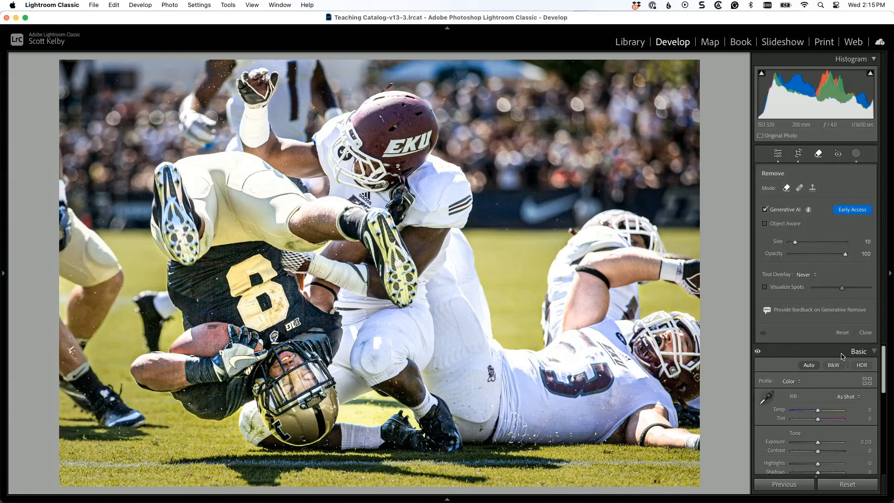